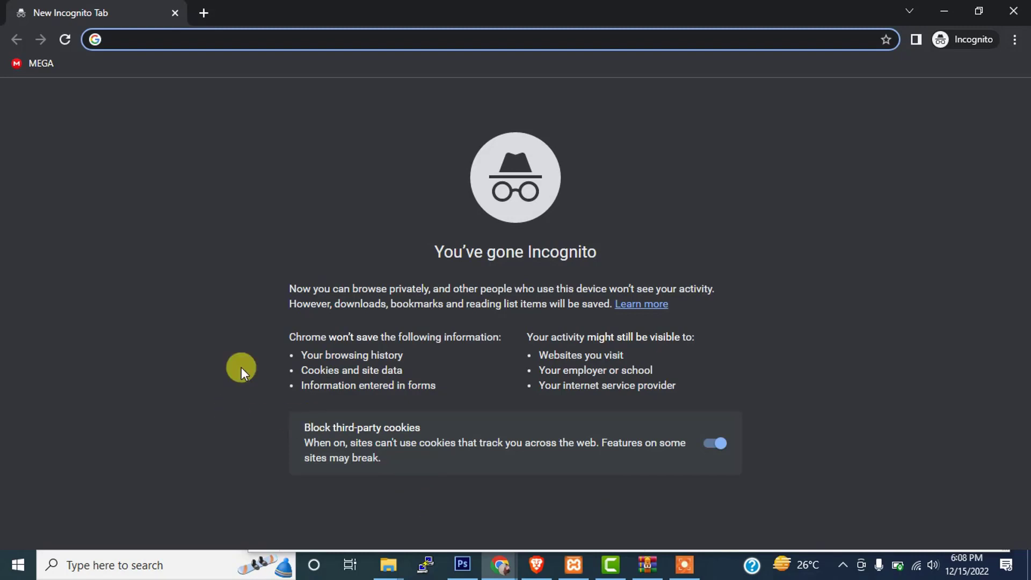
Load localhost/bedrive307 in Chrome to reach BeDrive's empty All Files page.
{"action": "type", "text": "lo"}
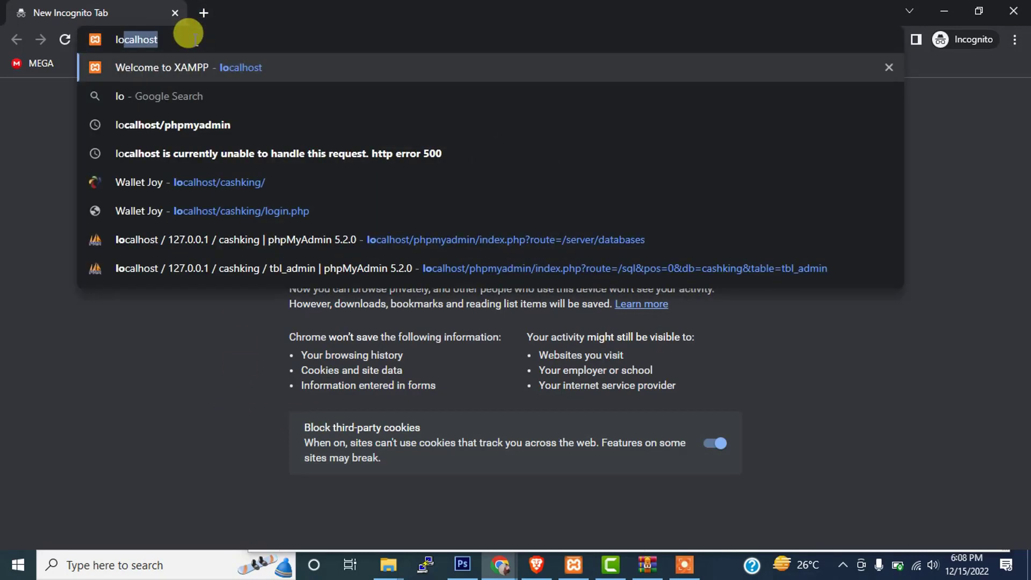
{"action": "type", "text": "calhost"}
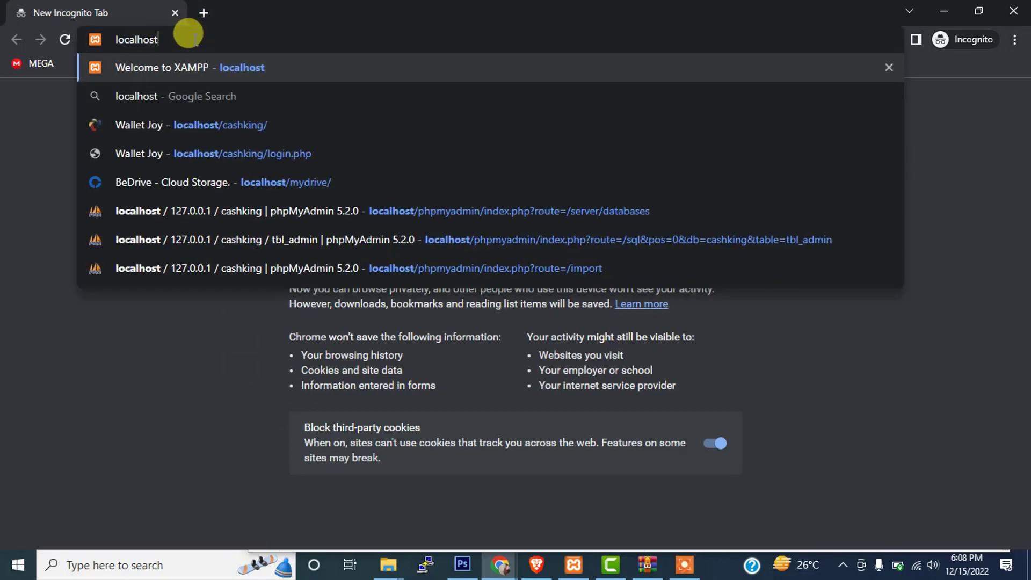
{"action": "type", "text": "/b"}
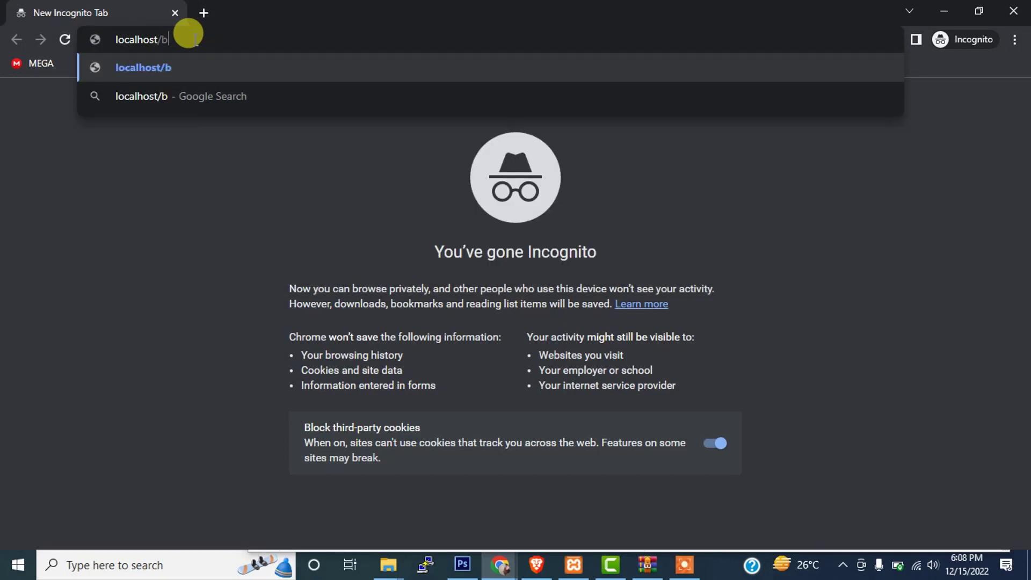
{"action": "type", "text": "edri"}
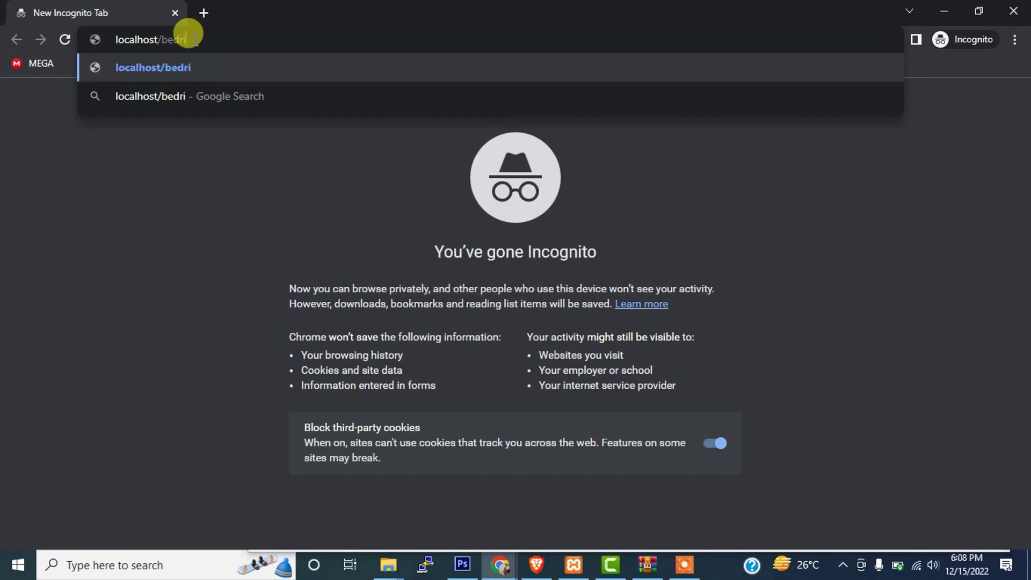
{"action": "type", "text": "ve307"}
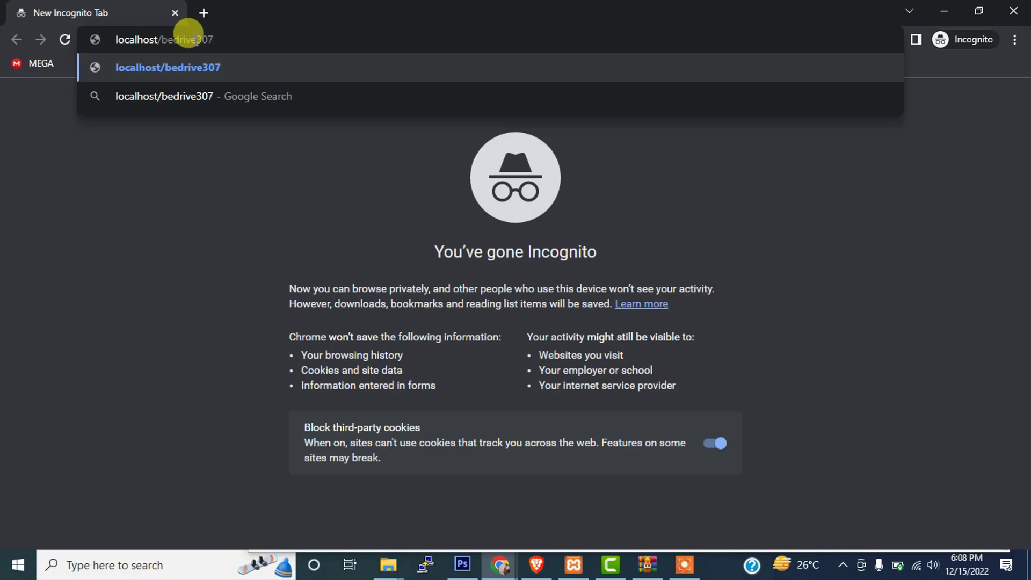
{"action": "key", "text": "Return"}
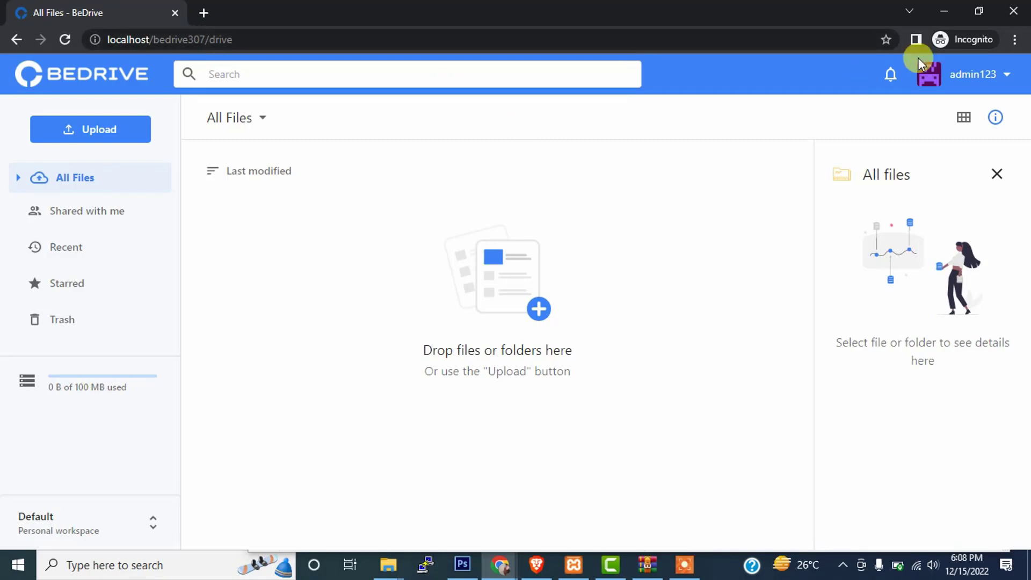
Go to the Admin Area from the account menu and scroll the sidebar to Version 3.0.7.
{"action": "left_click", "coordinate": [998, 75]}
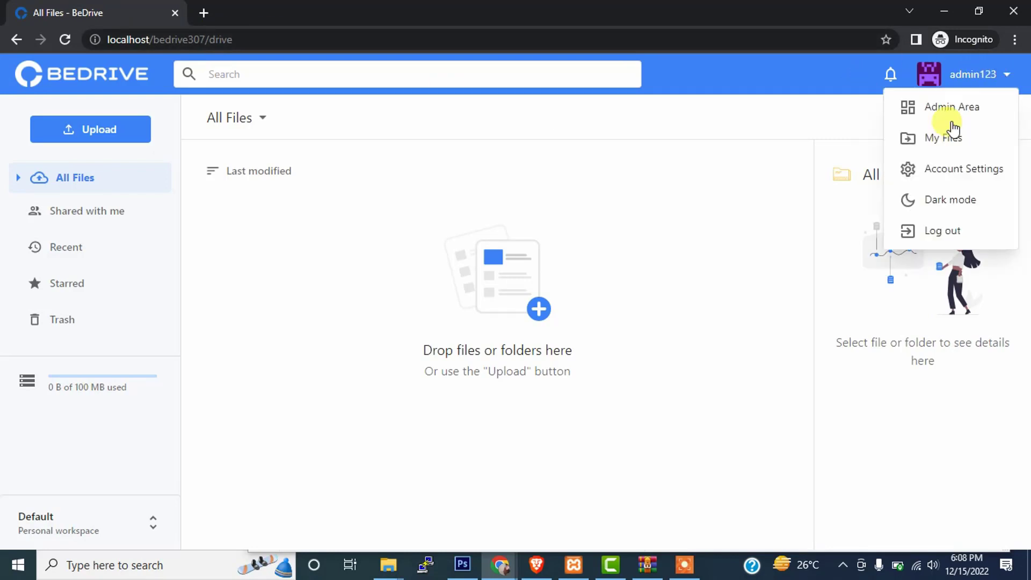
{"action": "left_click", "coordinate": [923, 108]}
{"action": "scroll", "coordinate": [153, 379], "scroll_direction": "down", "scroll_amount": 2}
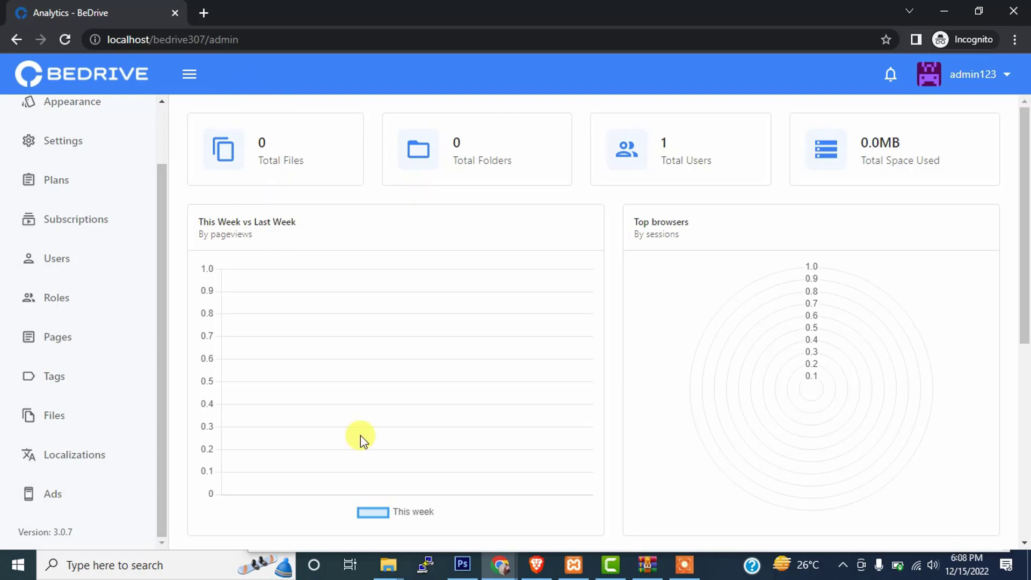
Browse to D:\IC Website Data\Codecanyon\Code and bring up the BeDrive 3.0.8 ZIP's context menu.
{"action": "mouse_move", "coordinate": [391, 573]}
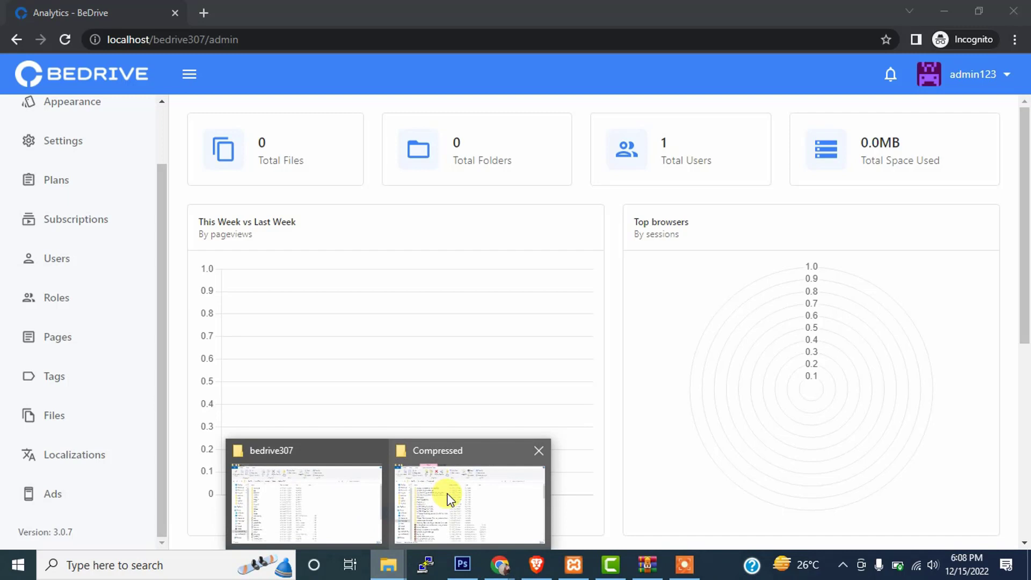
{"action": "left_click", "coordinate": [356, 491]}
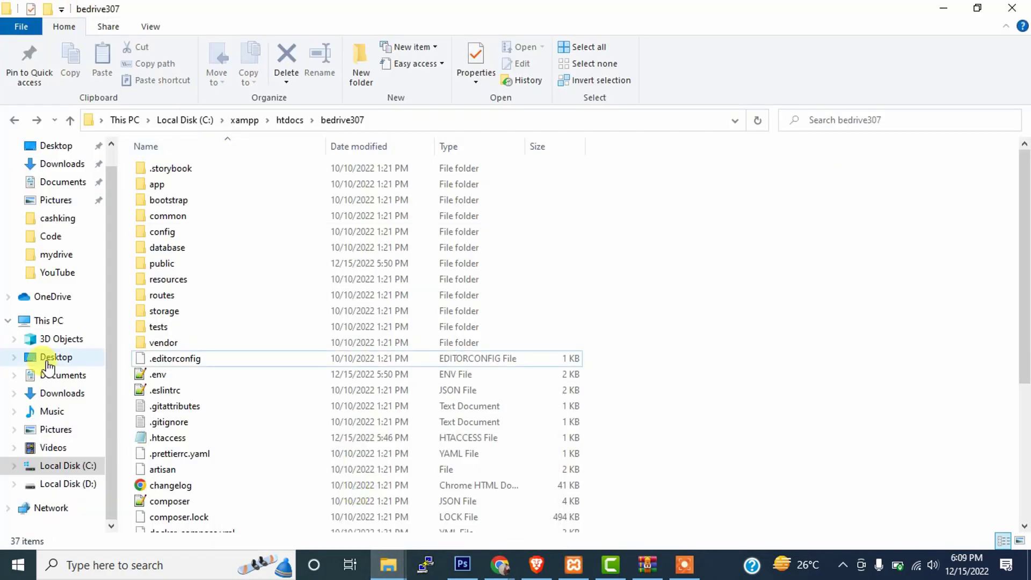
{"action": "left_click", "coordinate": [69, 483]}
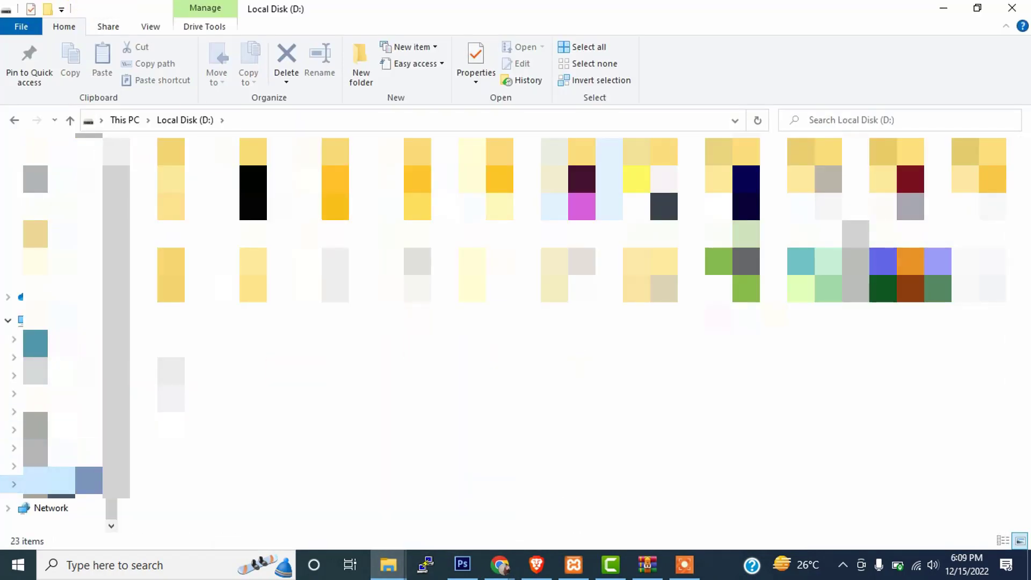
{"action": "double_click", "coordinate": [664, 178]}
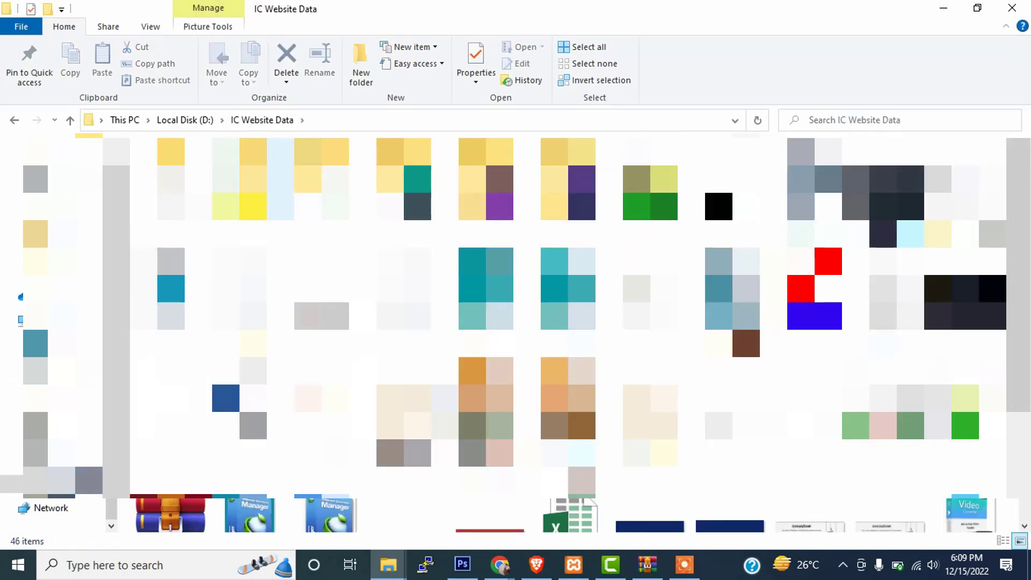
{"action": "double_click", "coordinate": [253, 178]}
{"action": "double_click", "coordinate": [177, 172]}
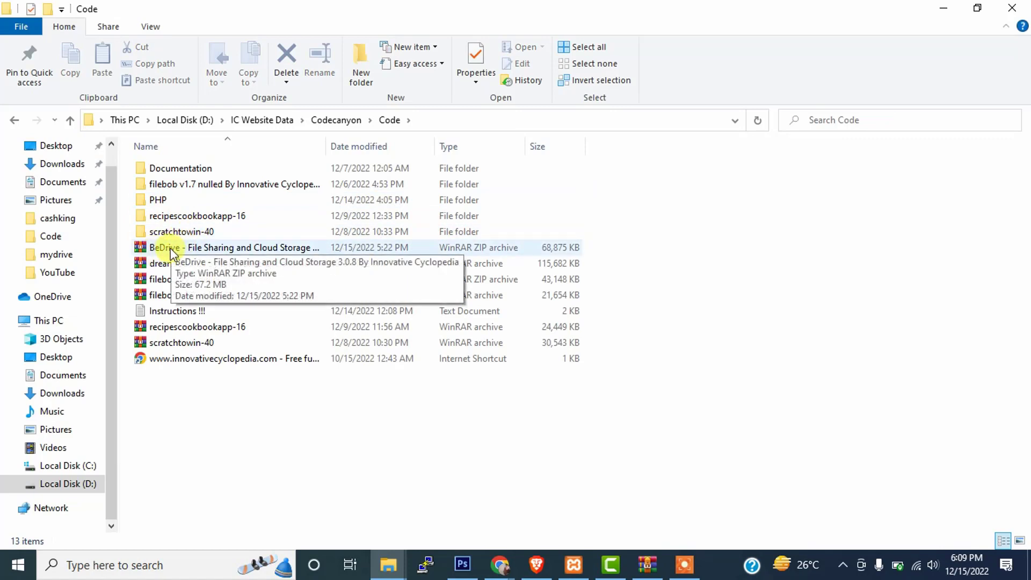
{"action": "right_click", "coordinate": [232, 249]}
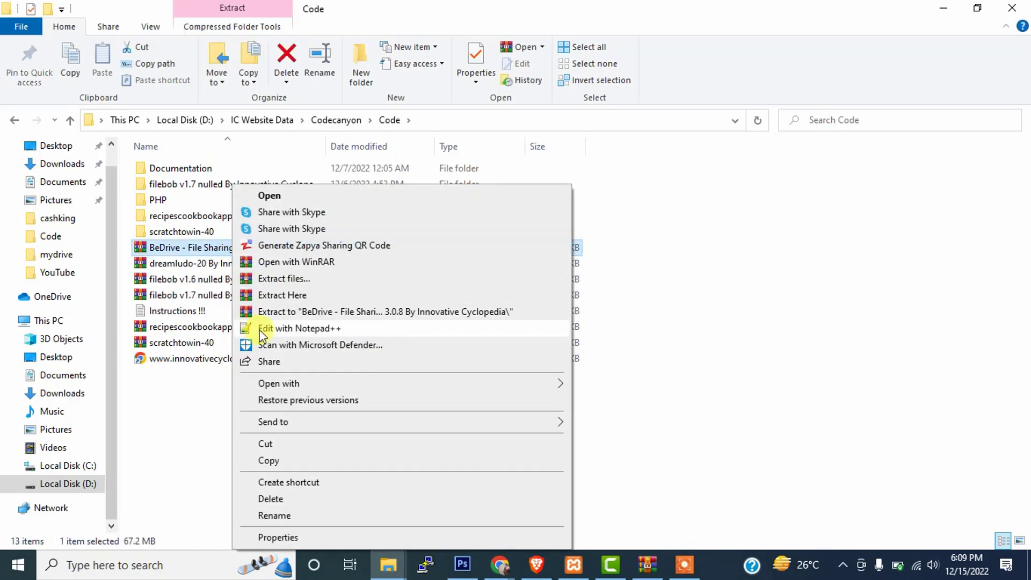
Open the BeDrive 3.0.8 ZIP in WinRAR, enter its codecanyon folder, and launch website.zip.
{"action": "left_click", "coordinate": [210, 251]}
{"action": "double_click", "coordinate": [210, 252]}
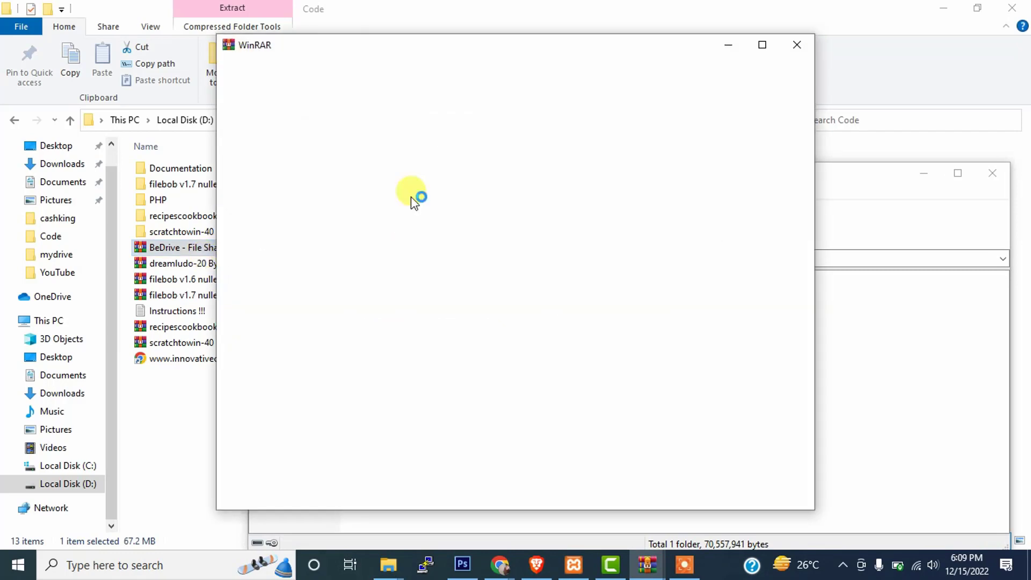
{"action": "left_click", "coordinate": [789, 42]}
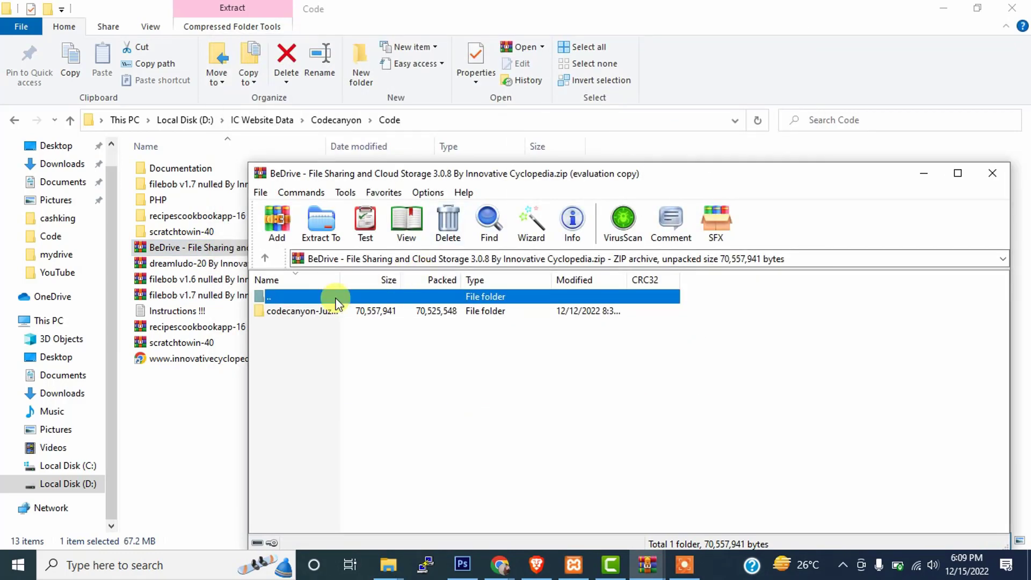
{"action": "double_click", "coordinate": [307, 313]}
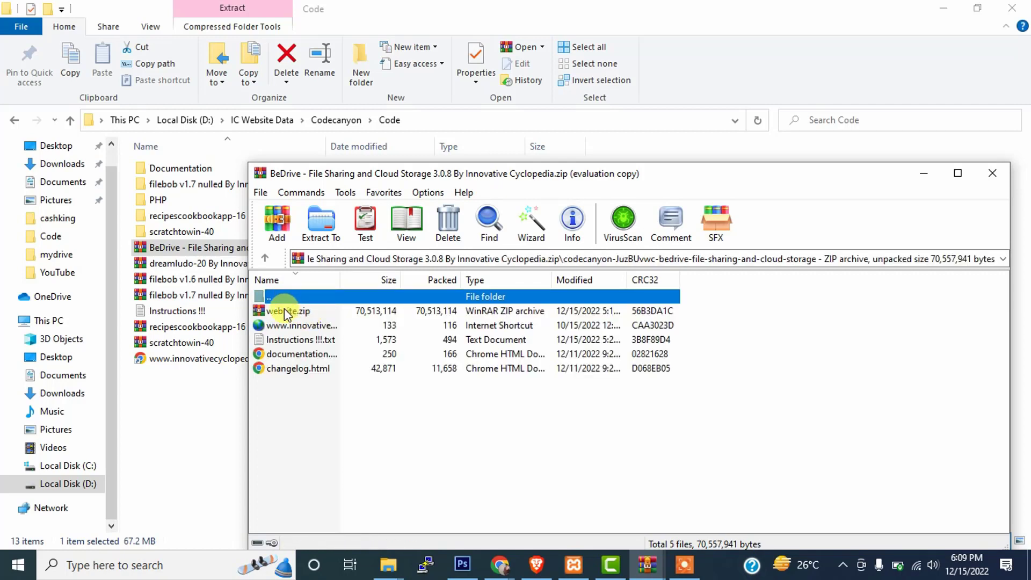
{"action": "left_click", "coordinate": [283, 313]}
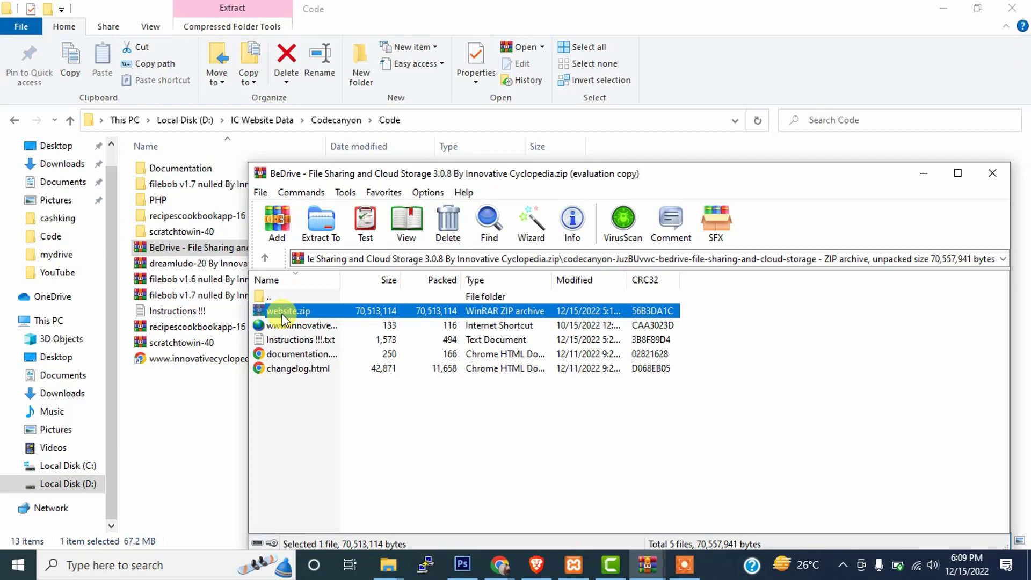
{"action": "double_click", "coordinate": [283, 313]}
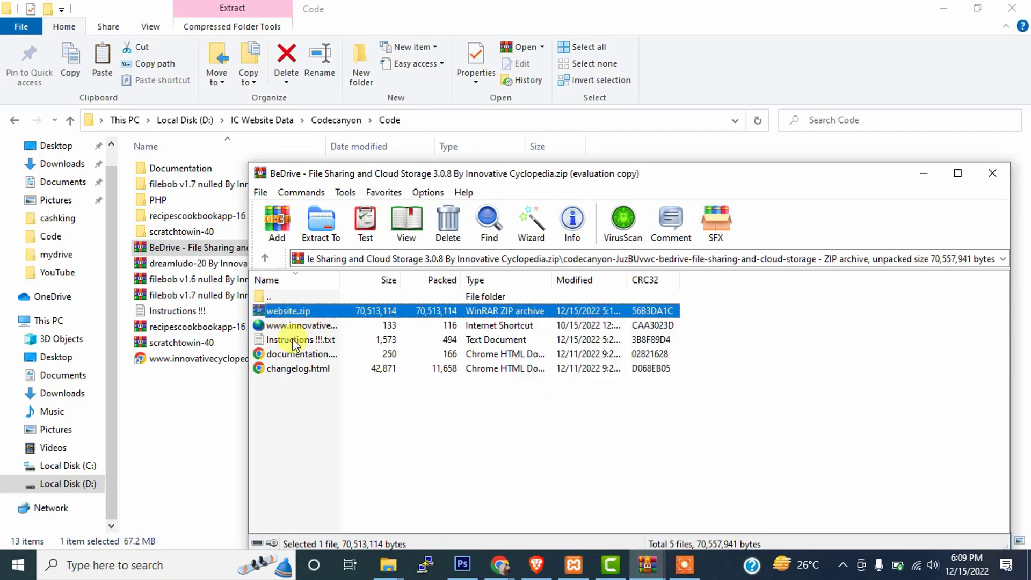
Paste website.zip into the C:\xampp\htdocs\bedrive307 folder.
{"action": "left_click", "coordinate": [924, 174]}
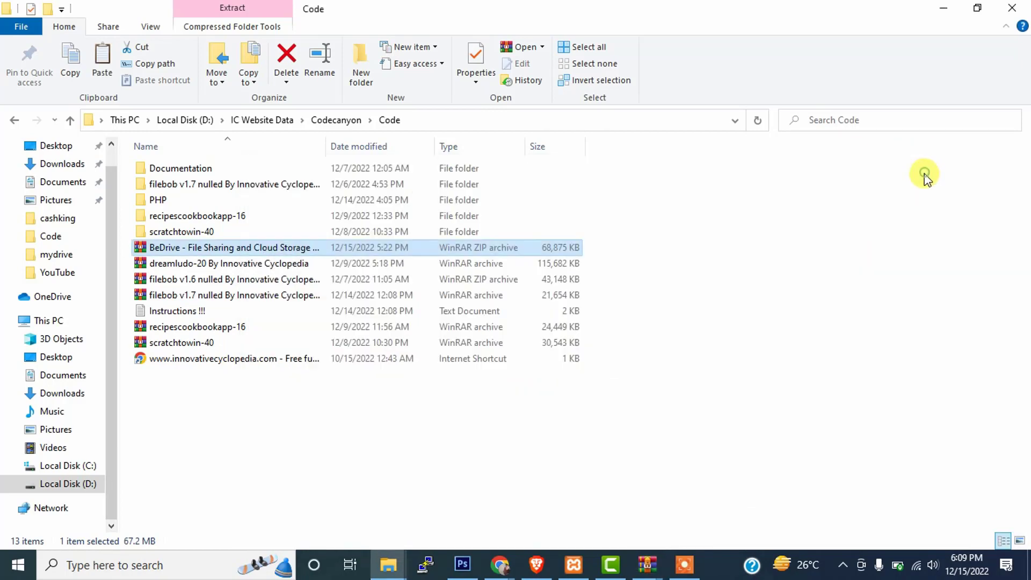
{"action": "left_click", "coordinate": [78, 469]}
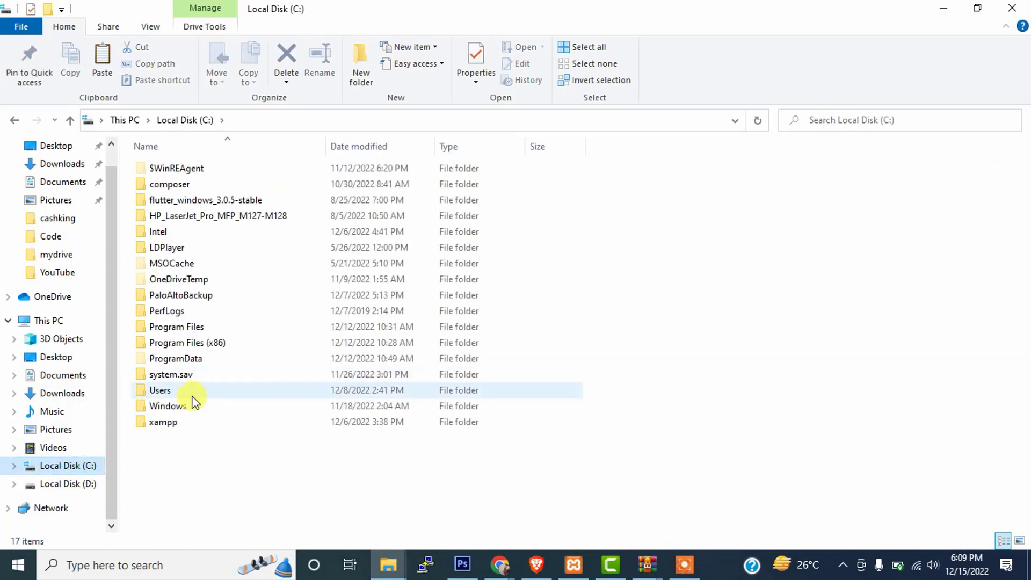
{"action": "left_click", "coordinate": [181, 424]}
{"action": "double_click", "coordinate": [181, 426]}
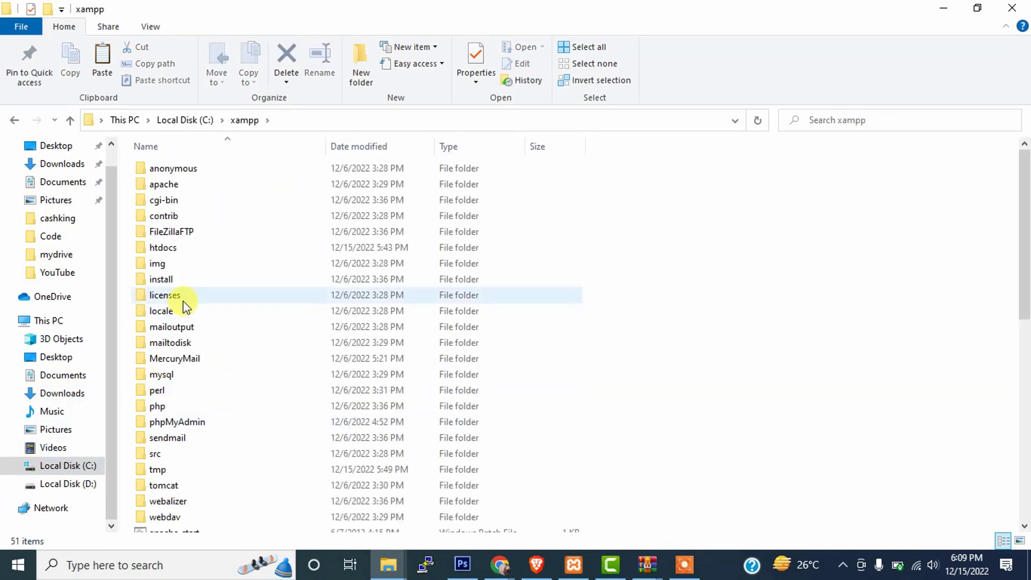
{"action": "double_click", "coordinate": [195, 247]}
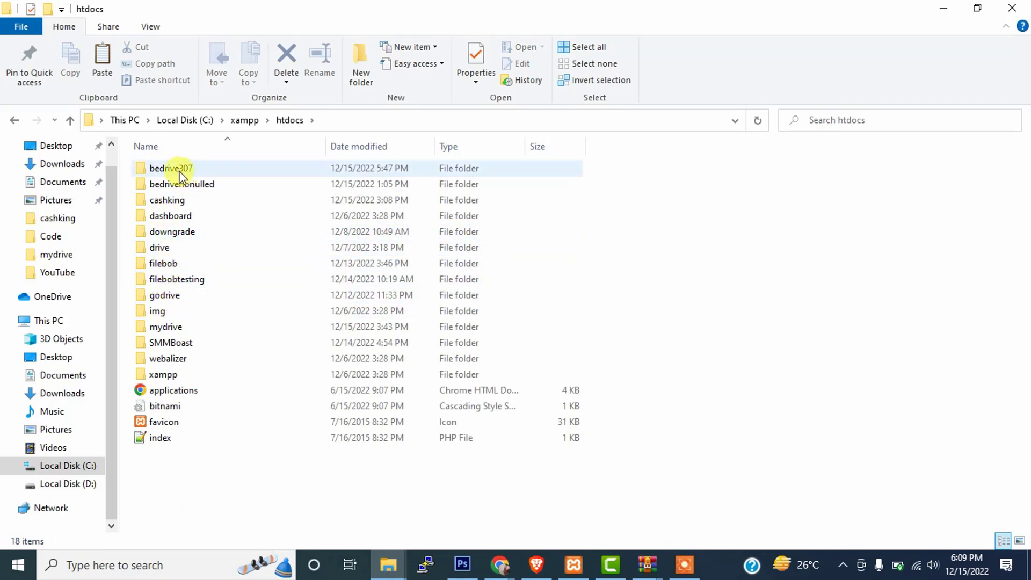
{"action": "double_click", "coordinate": [163, 171]}
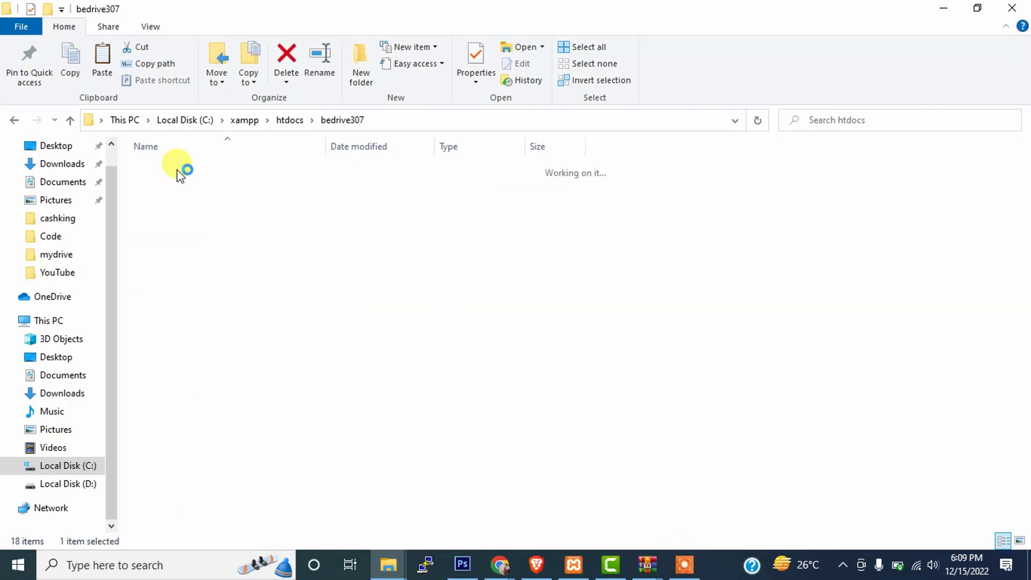
{"action": "right_click", "coordinate": [631, 237]}
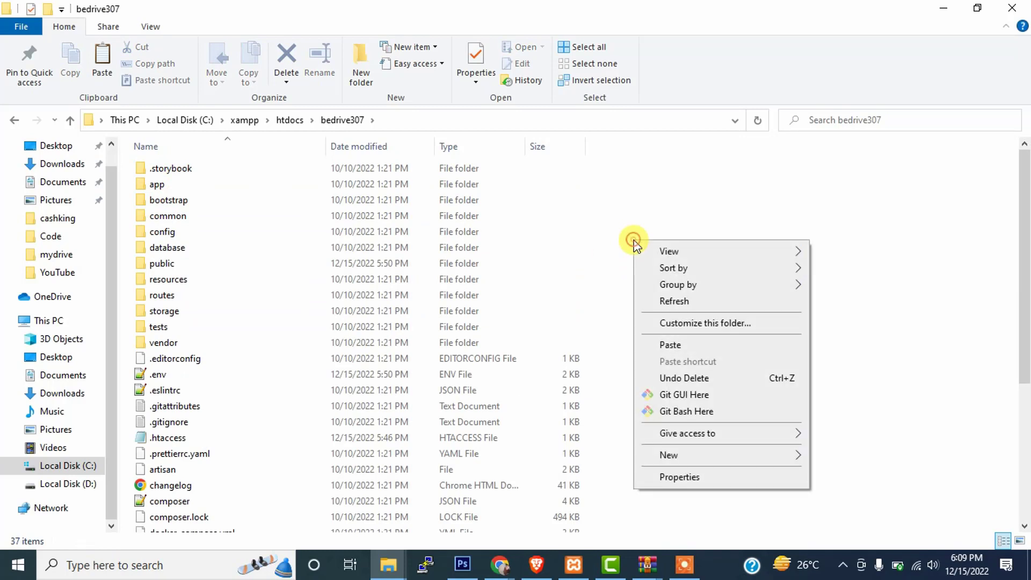
{"action": "left_click", "coordinate": [667, 342]}
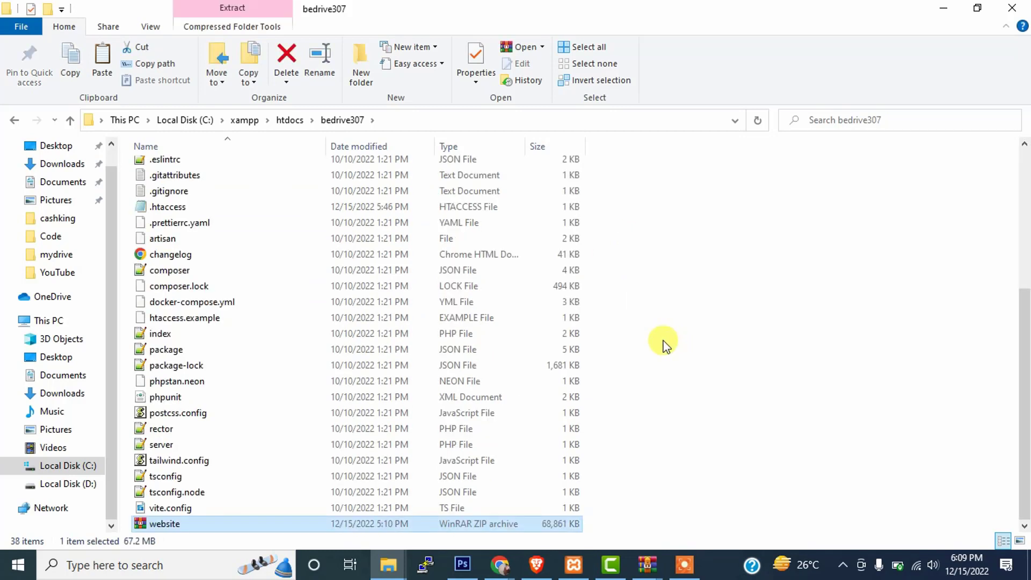
Extract website.zip in place with Extract Here, choosing Yes to All to overwrite existing files.
{"action": "right_click", "coordinate": [165, 528]}
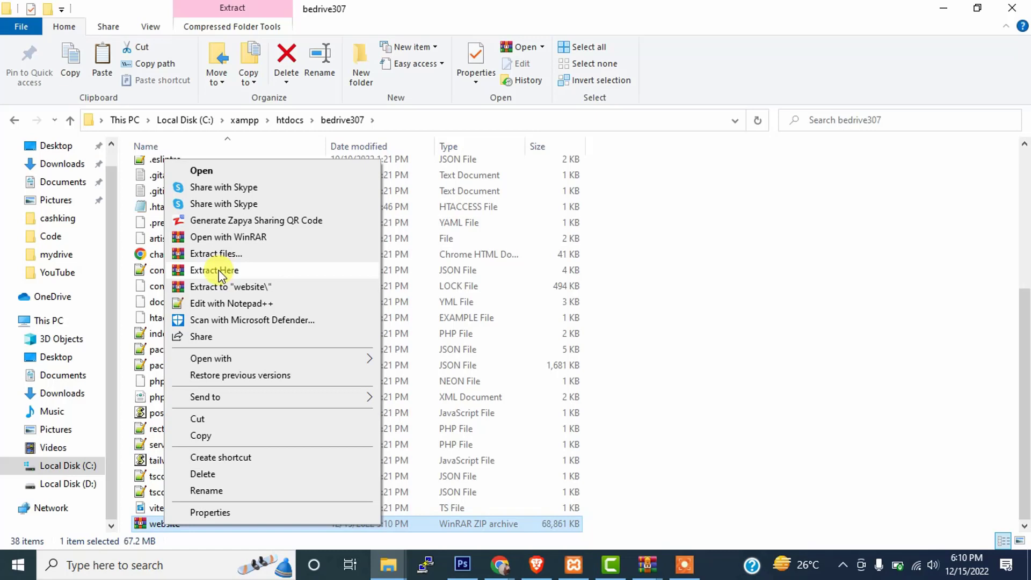
{"action": "left_click", "coordinate": [155, 526]}
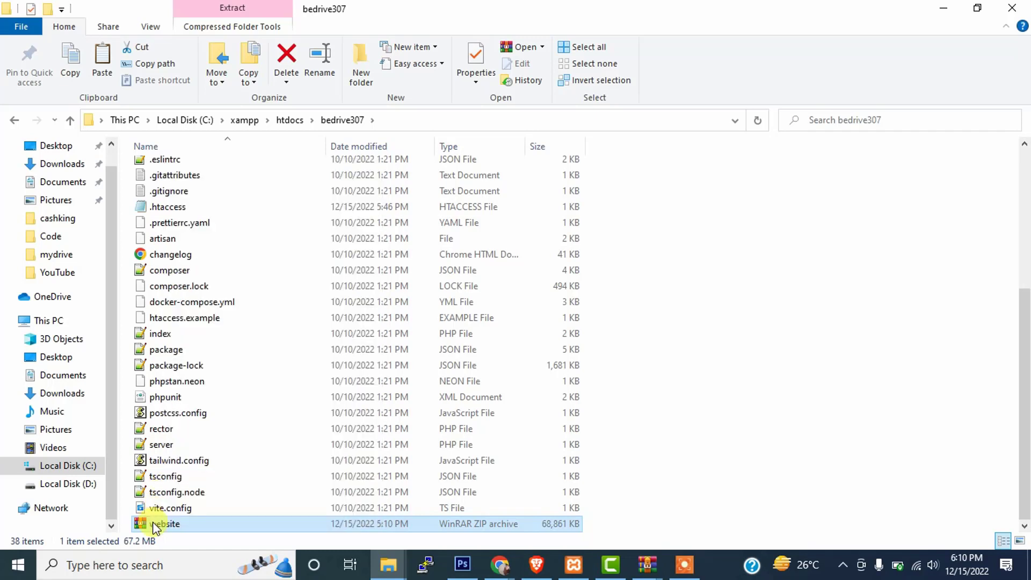
{"action": "left_click", "coordinate": [212, 528]}
{"action": "double_click", "coordinate": [212, 526]}
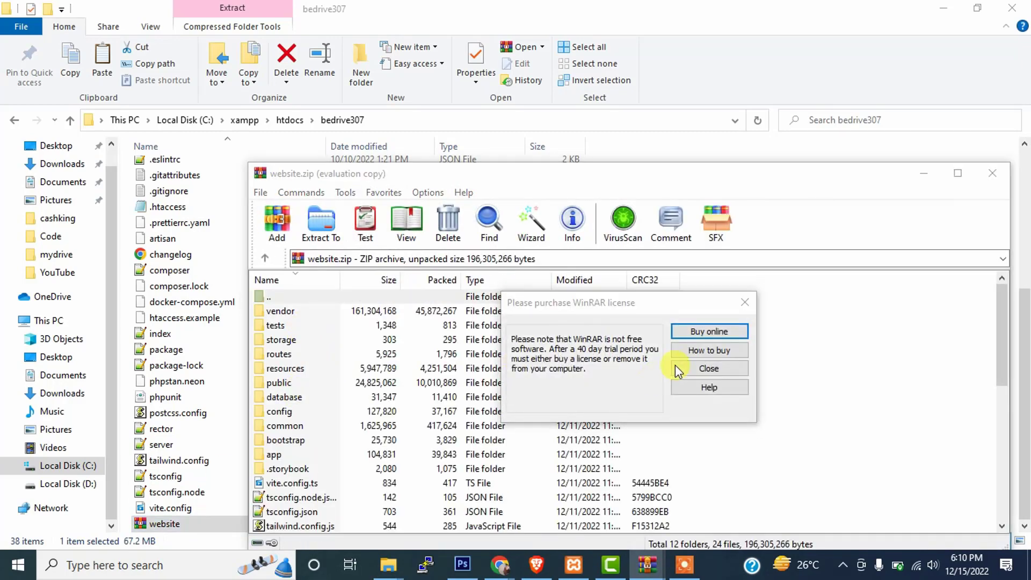
{"action": "left_click", "coordinate": [688, 369]}
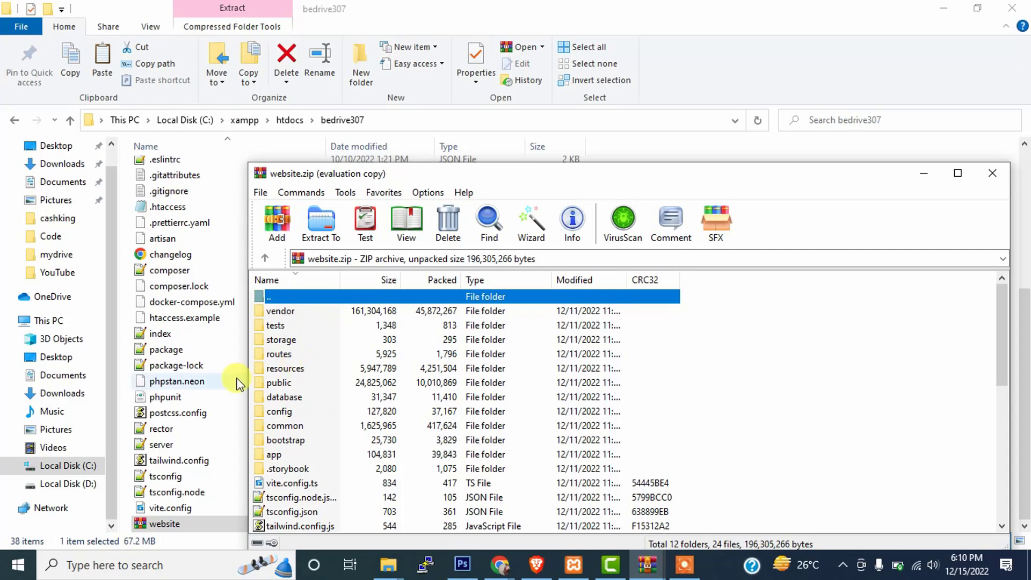
{"action": "left_click", "coordinate": [992, 173]}
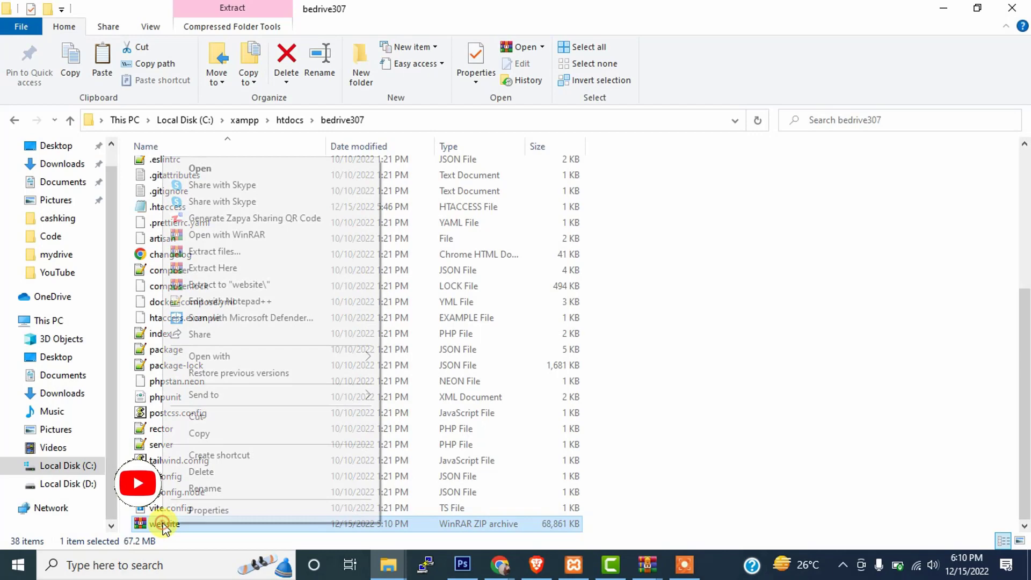
{"action": "right_click", "coordinate": [163, 524]}
{"action": "left_click", "coordinate": [211, 267]}
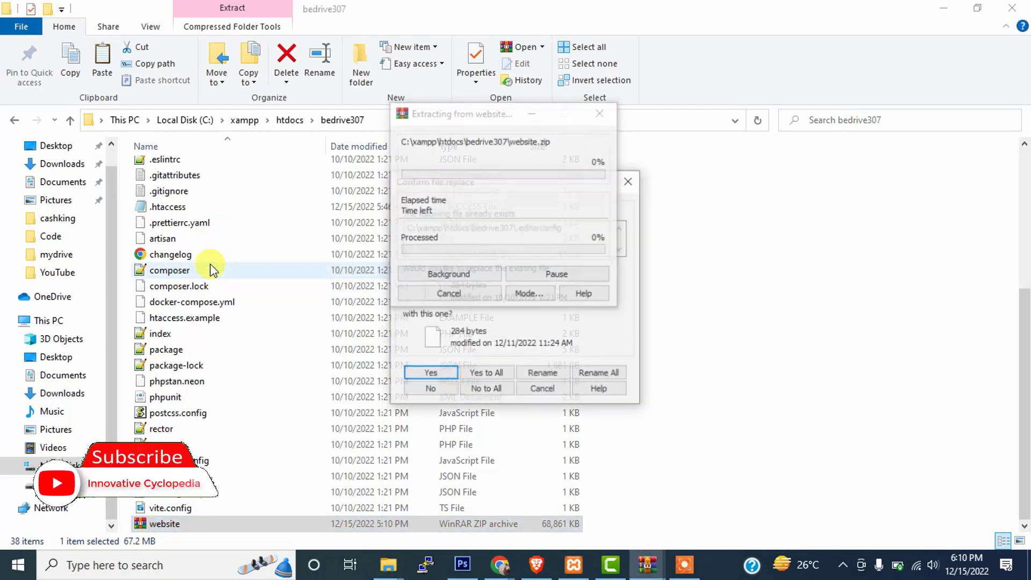
{"action": "left_click", "coordinate": [485, 372]}
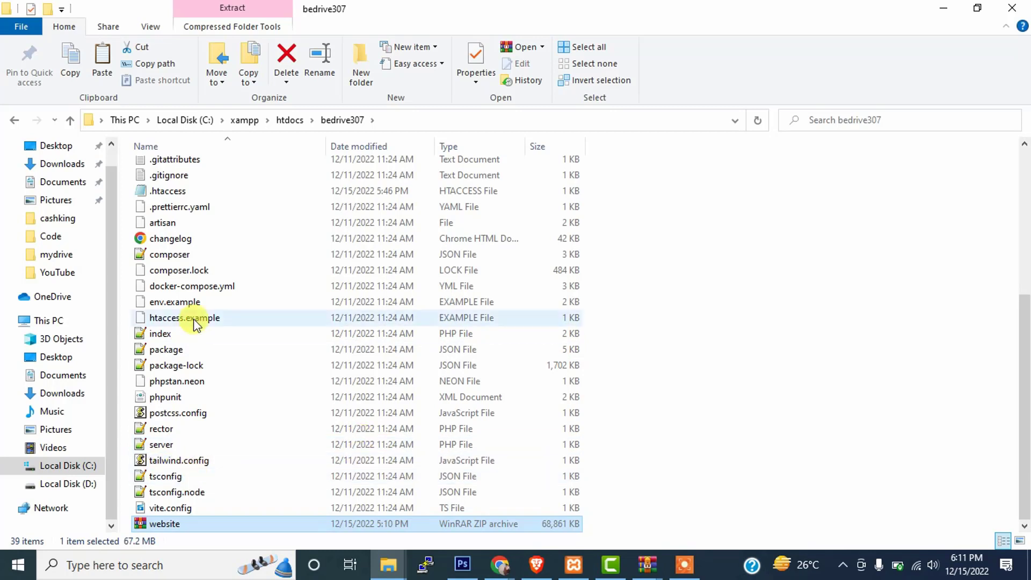
In a new incognito tab of the BeDrive window, load localhost/bedrive307/update.
{"action": "left_click", "coordinate": [504, 565]}
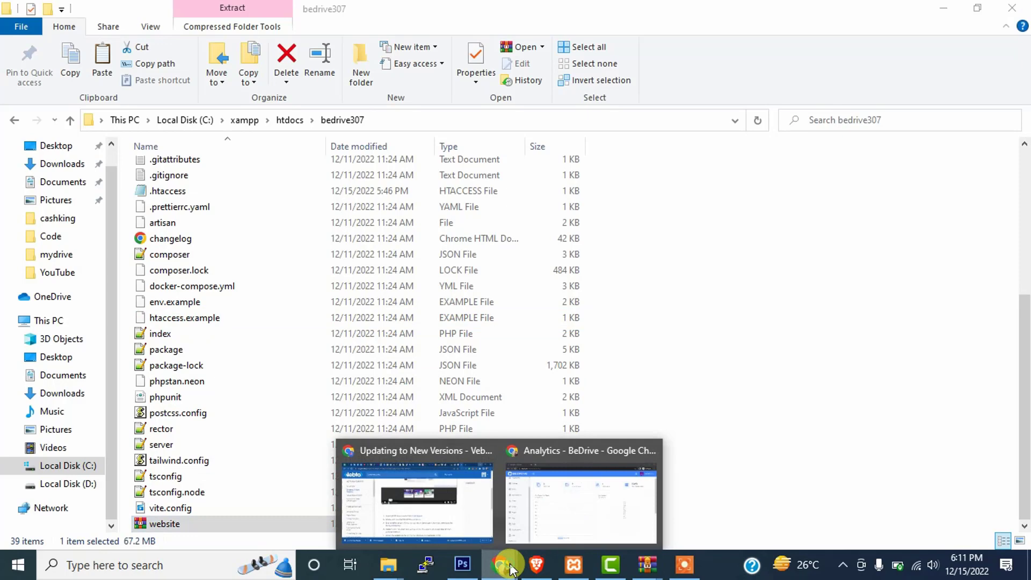
{"action": "left_click", "coordinate": [562, 465]}
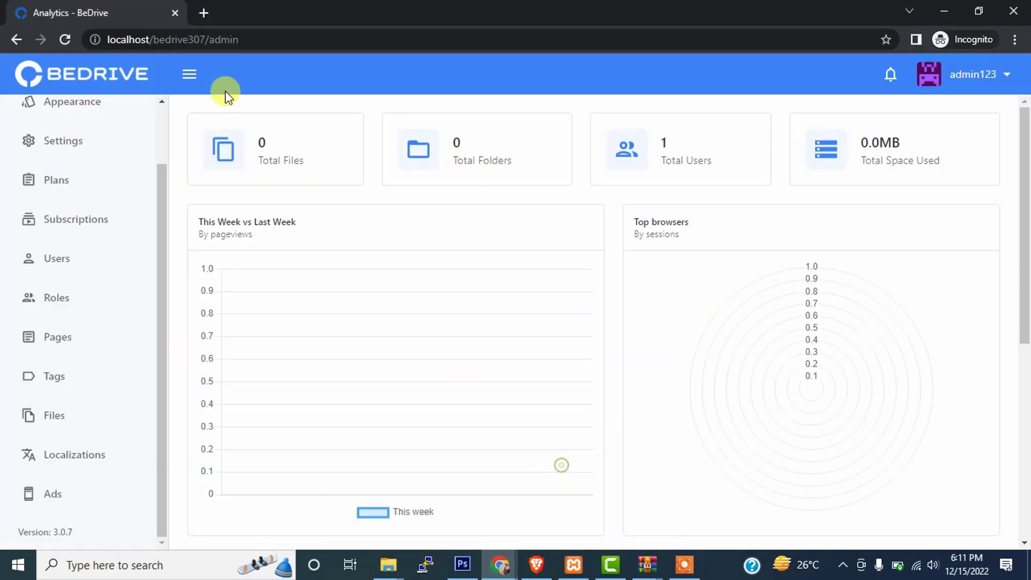
{"action": "left_click", "coordinate": [204, 14]}
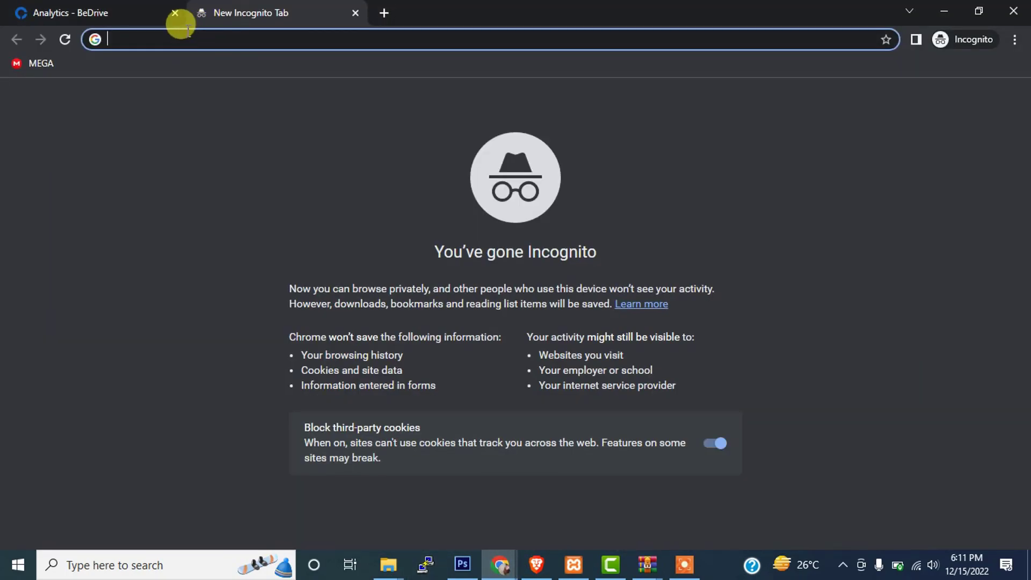
{"action": "type", "text": "local"}
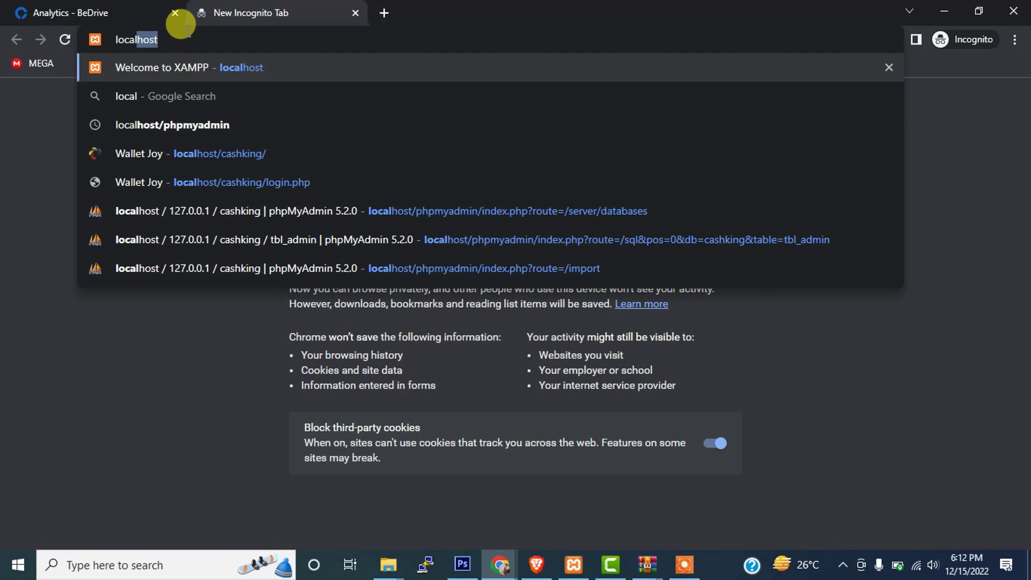
{"action": "type", "text": "host/"}
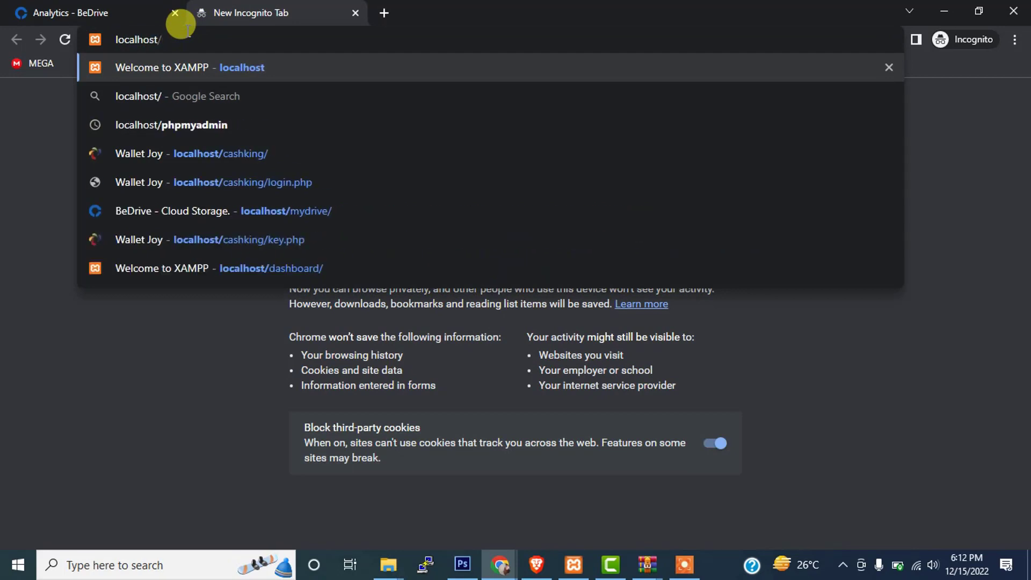
{"action": "type", "text": "bedri"}
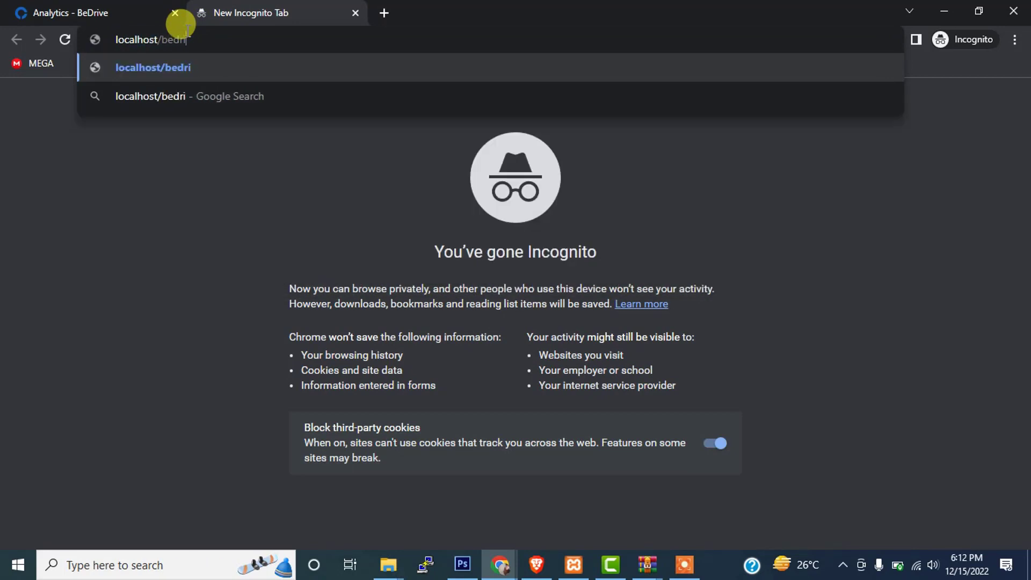
{"action": "type", "text": "ve308"}
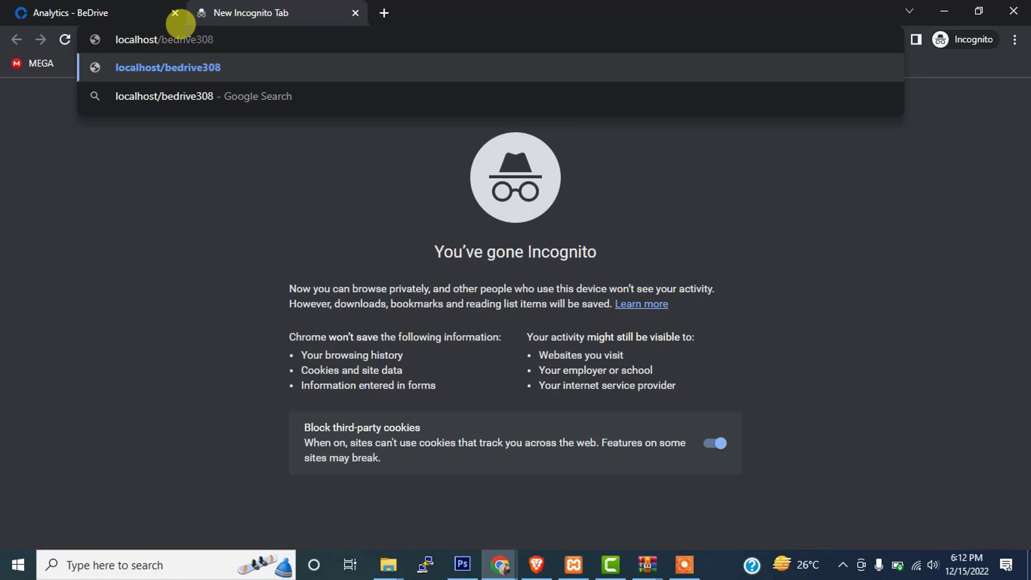
{"action": "key", "text": "BackSpace"}
{"action": "type", "text": "7/"}
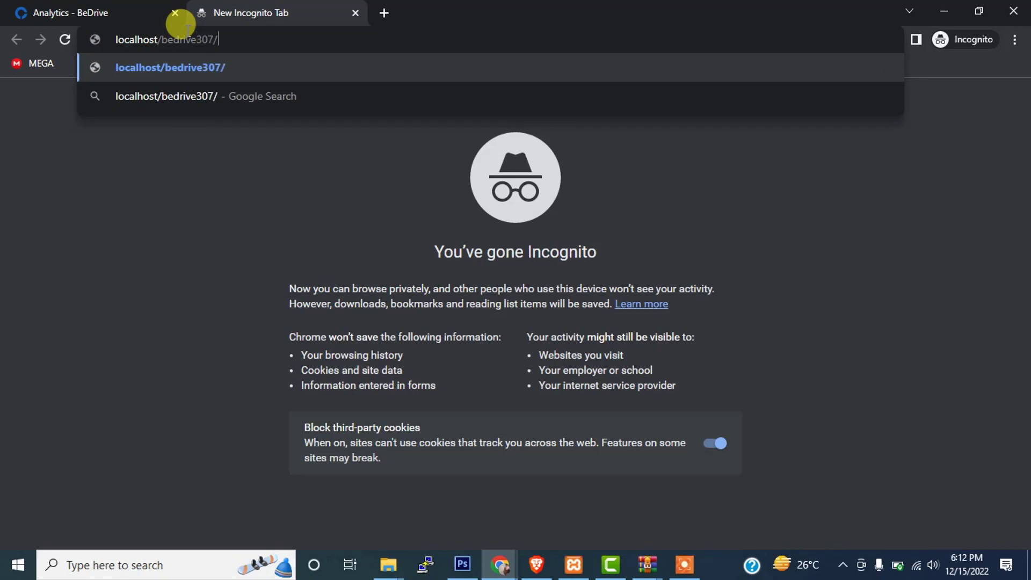
{"action": "type", "text": "u"}
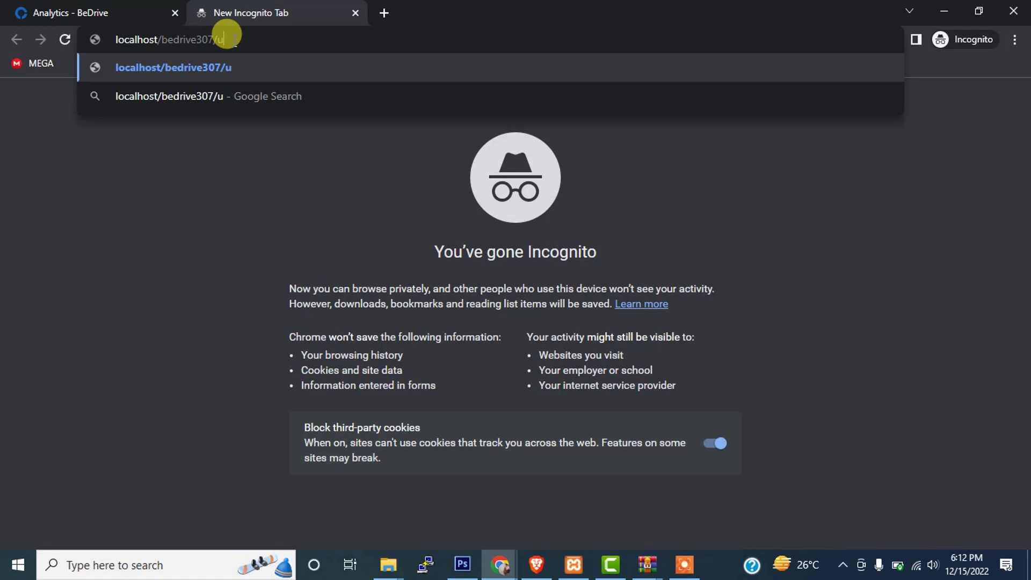
{"action": "type", "text": "pdate"}
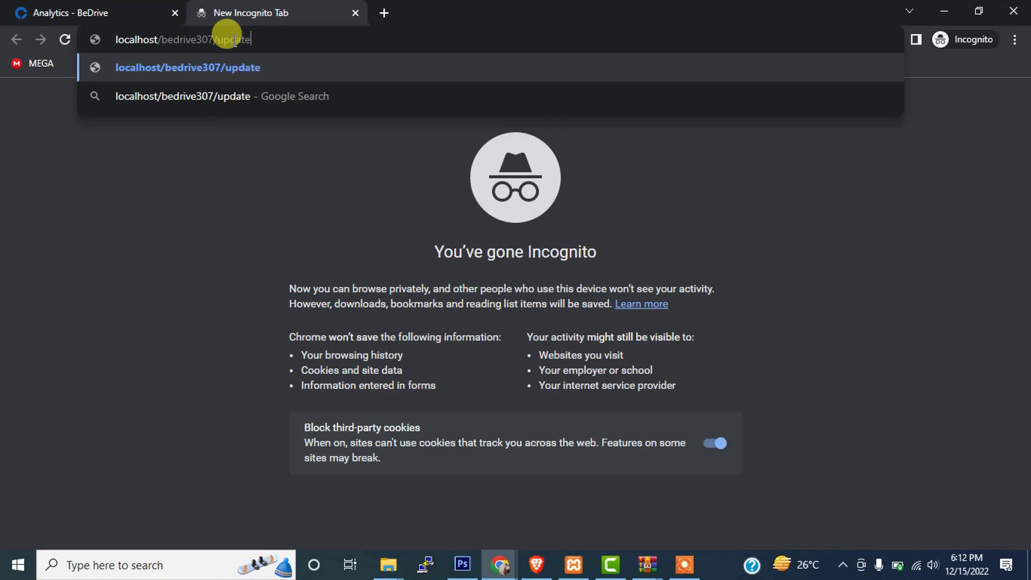
{"action": "key", "text": "Return"}
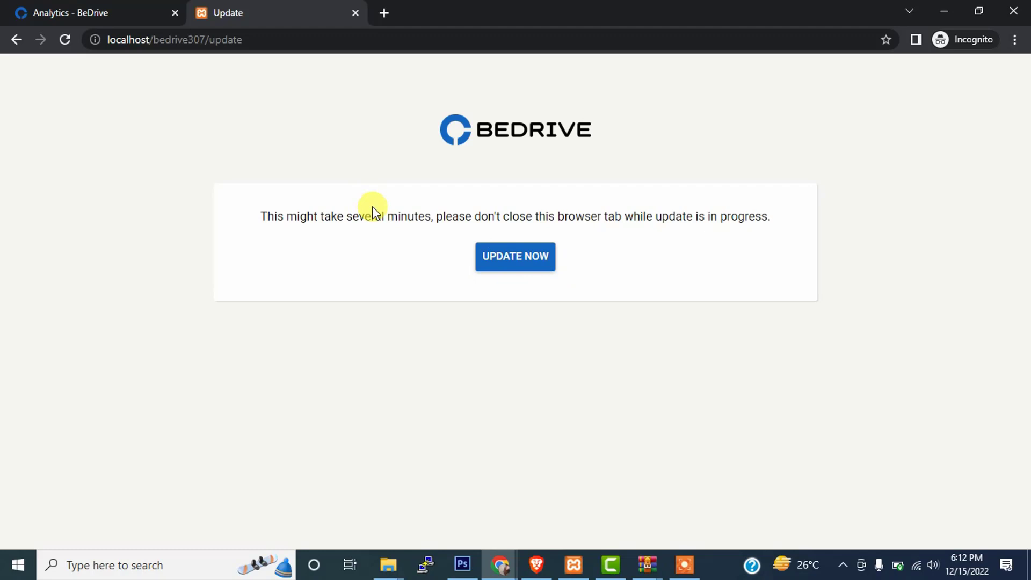
Run UPDATE NOW and highlight the 'Update has been successfully completed!' message.
{"action": "left_click", "coordinate": [513, 262]}
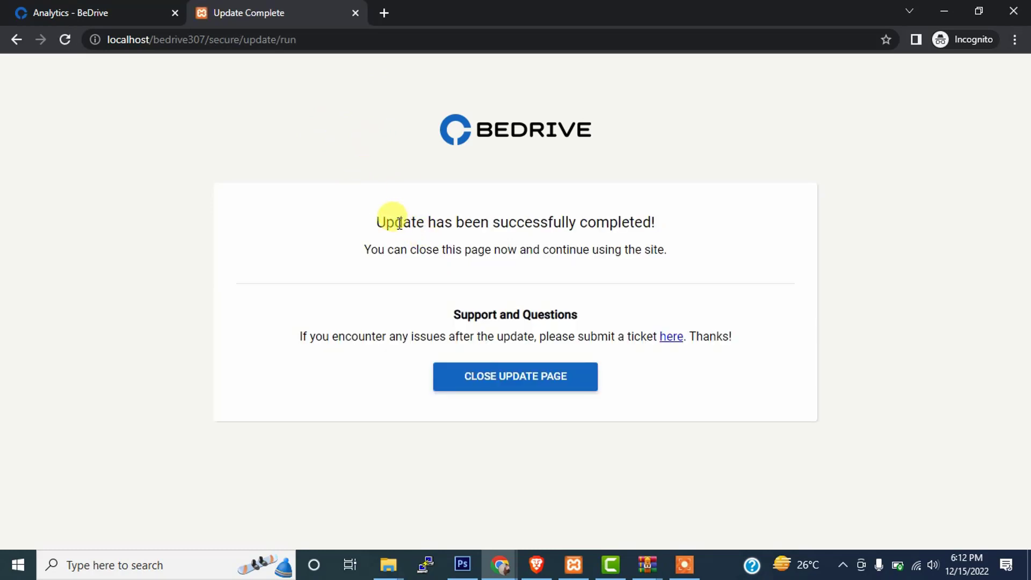
{"action": "left_click_drag", "start_coordinate": [378, 223], "coordinate": [660, 225]}
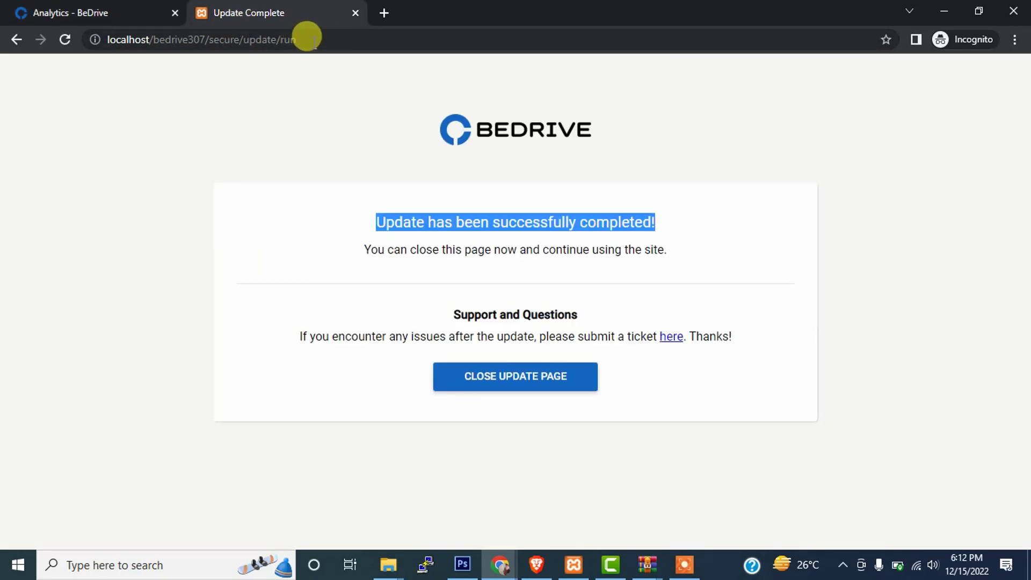
Load localhost/bedrive307/admin and enter the Admin Area from the account menu.
{"action": "left_click_drag", "start_coordinate": [307, 40], "coordinate": [210, 46]}
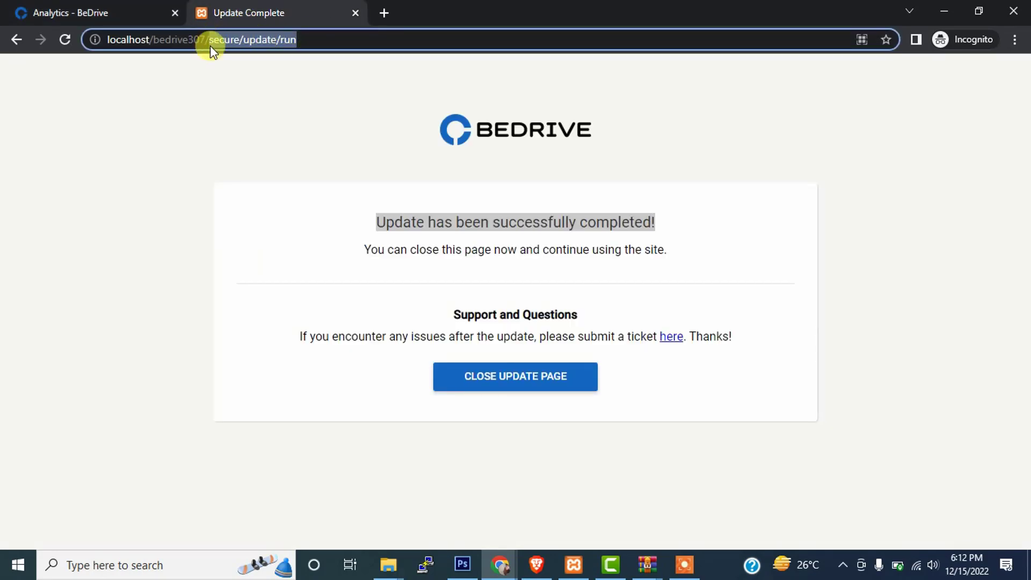
{"action": "type", "text": "ad"}
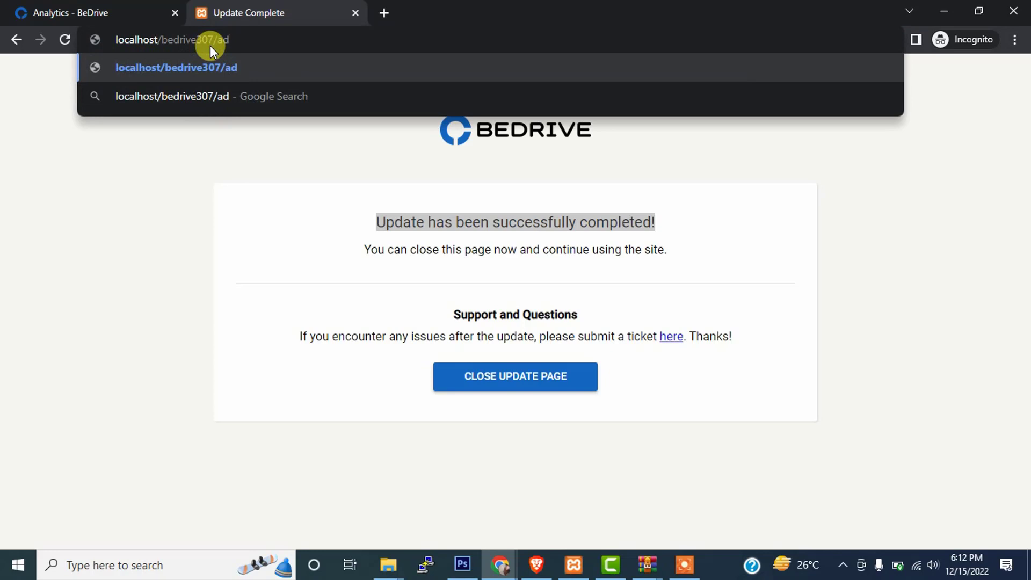
{"action": "type", "text": "min"}
{"action": "key", "text": "Return"}
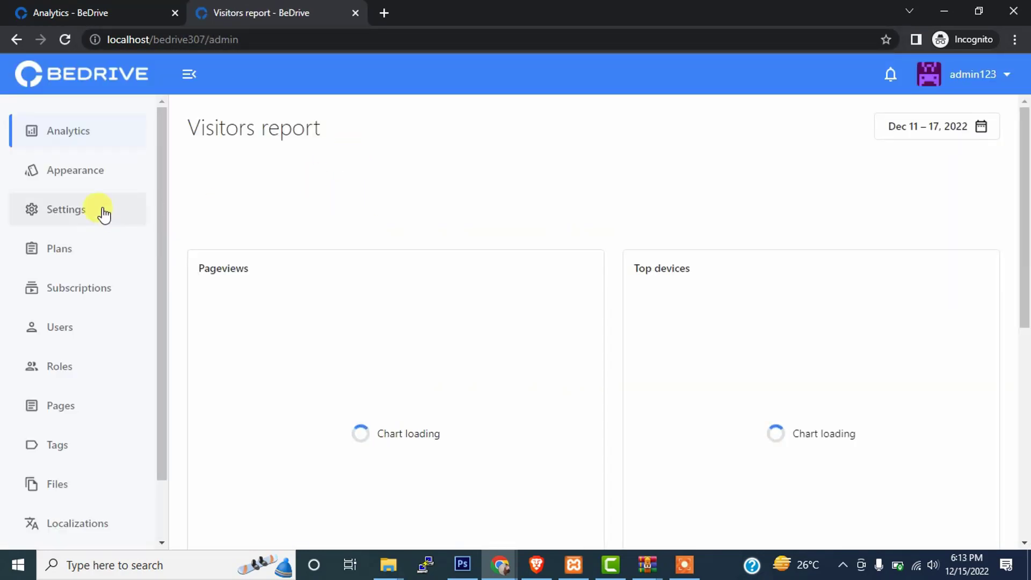
{"action": "left_click", "coordinate": [1002, 84]}
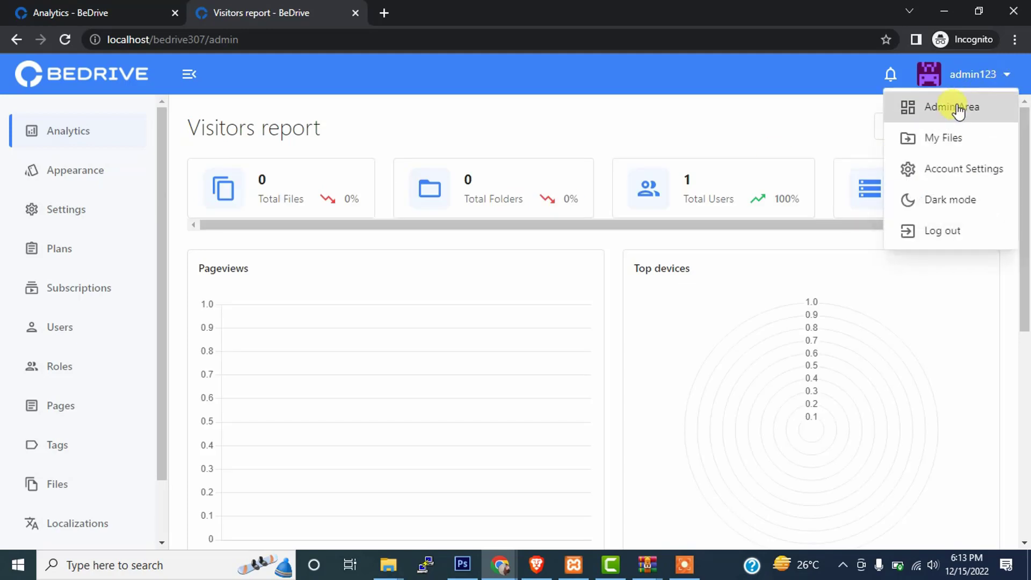
{"action": "left_click", "coordinate": [945, 106]}
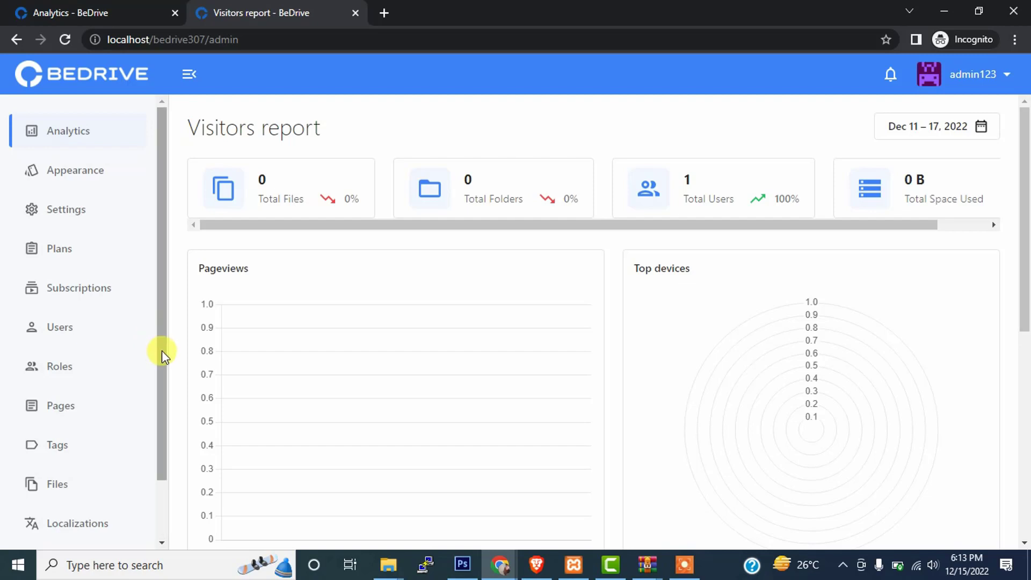
Highlight the sidebar's version 3.0.8 text and the Visitors report title to confirm the upgrade.
{"action": "left_click_drag", "start_coordinate": [162, 348], "coordinate": [161, 406]}
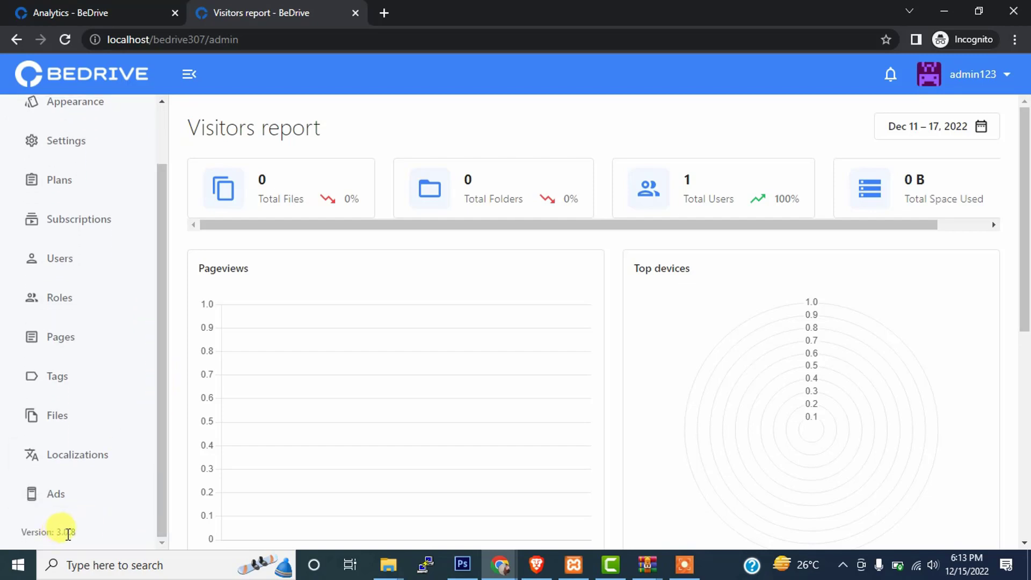
{"action": "left_click_drag", "start_coordinate": [72, 533], "coordinate": [25, 533]}
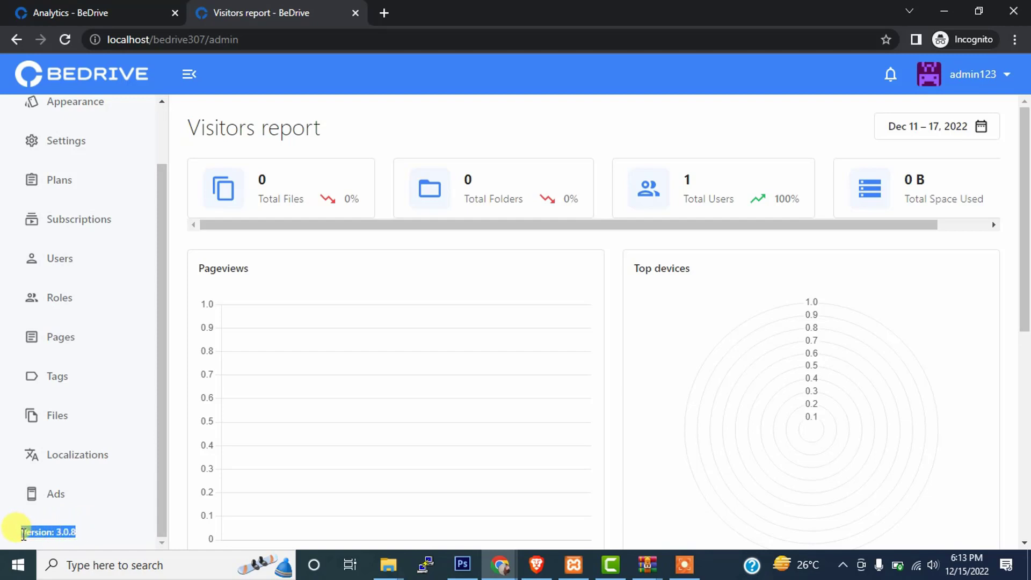
{"action": "left_click", "coordinate": [69, 532]}
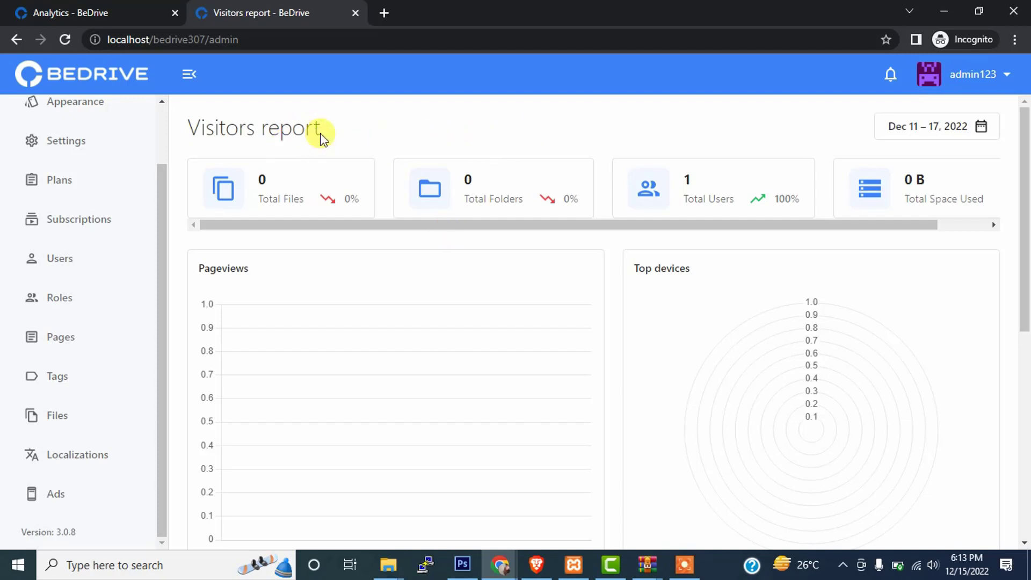
{"action": "left_click_drag", "start_coordinate": [321, 133], "coordinate": [188, 132]}
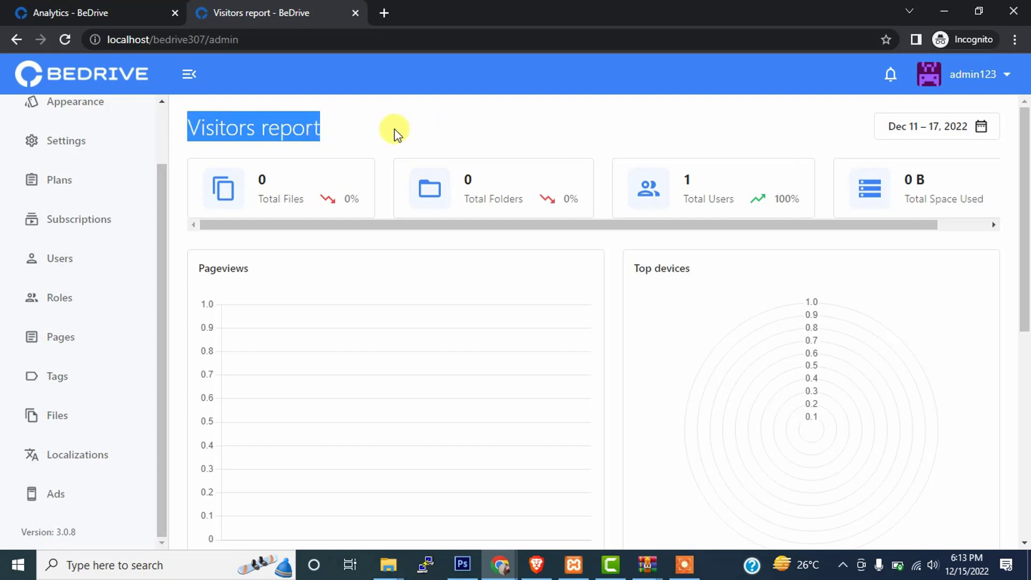
{"action": "left_click", "coordinate": [319, 134]}
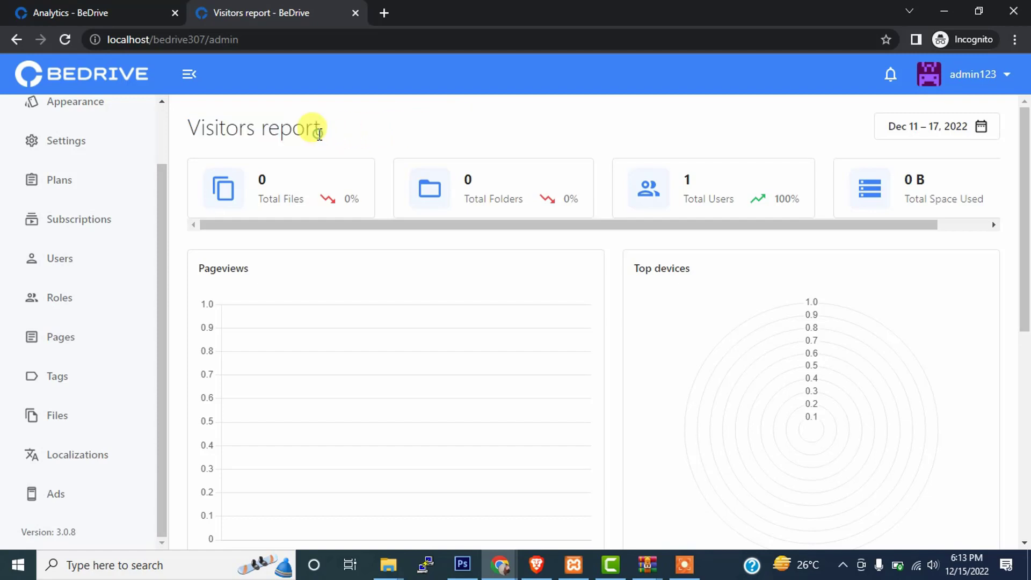